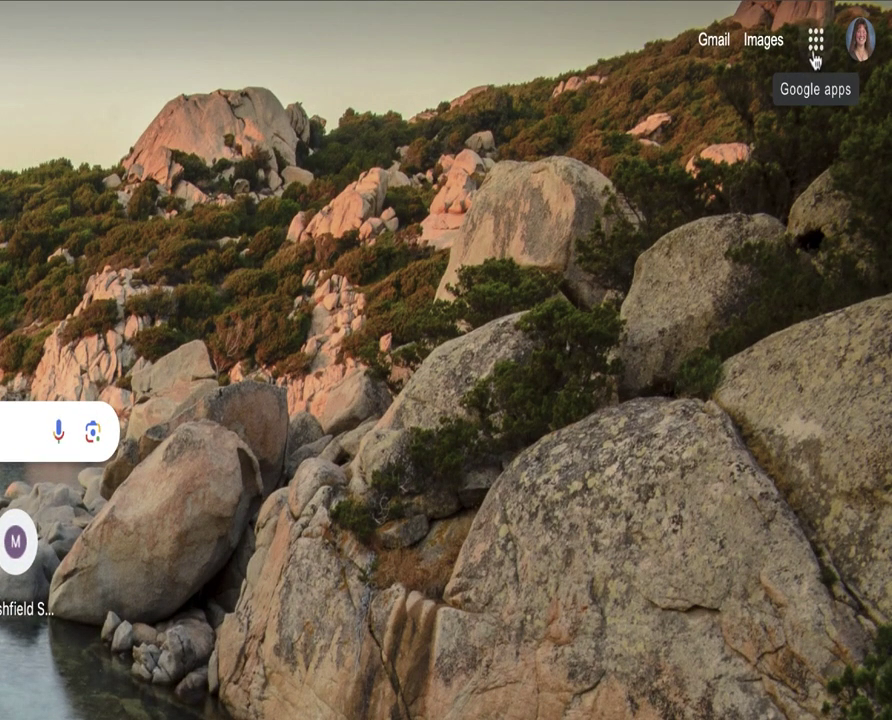
Open the Google apps menu from the Google Search page.
click(812, 60)
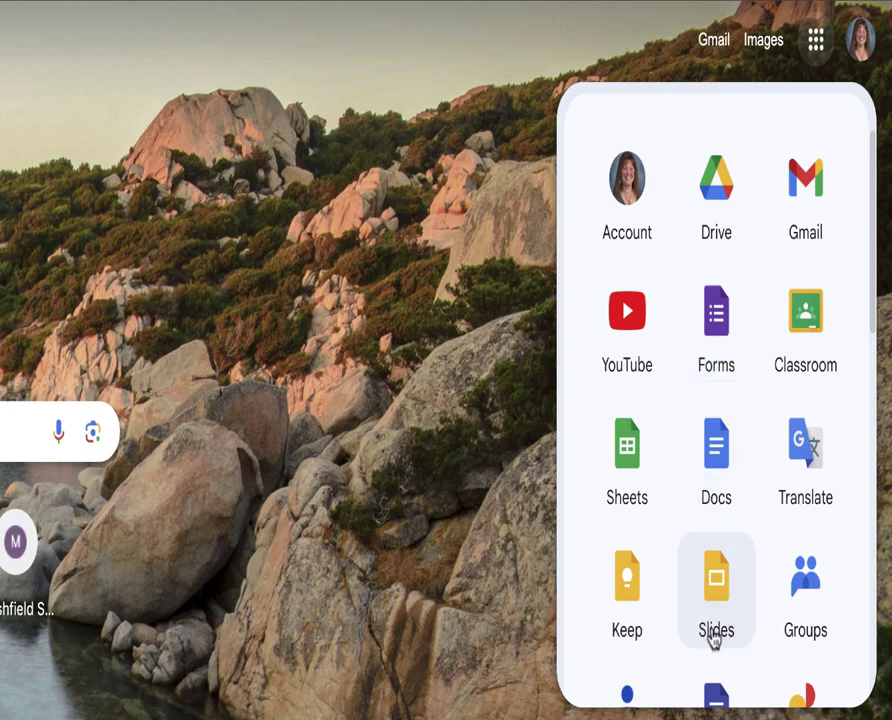
Create a new blank presentation and delete its title and subtitle placeholders.
click(714, 636)
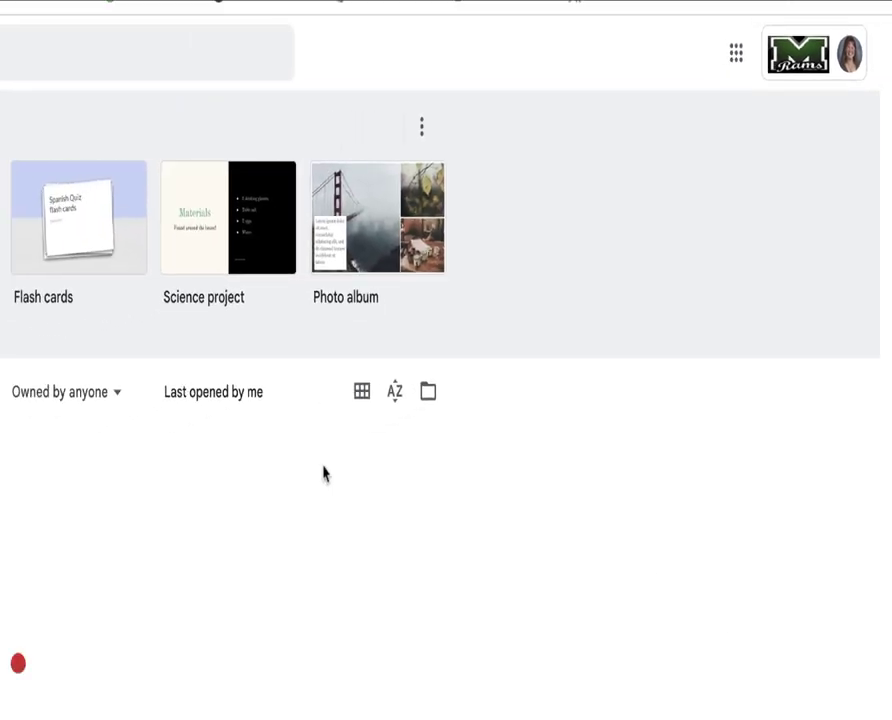
click(249, 175)
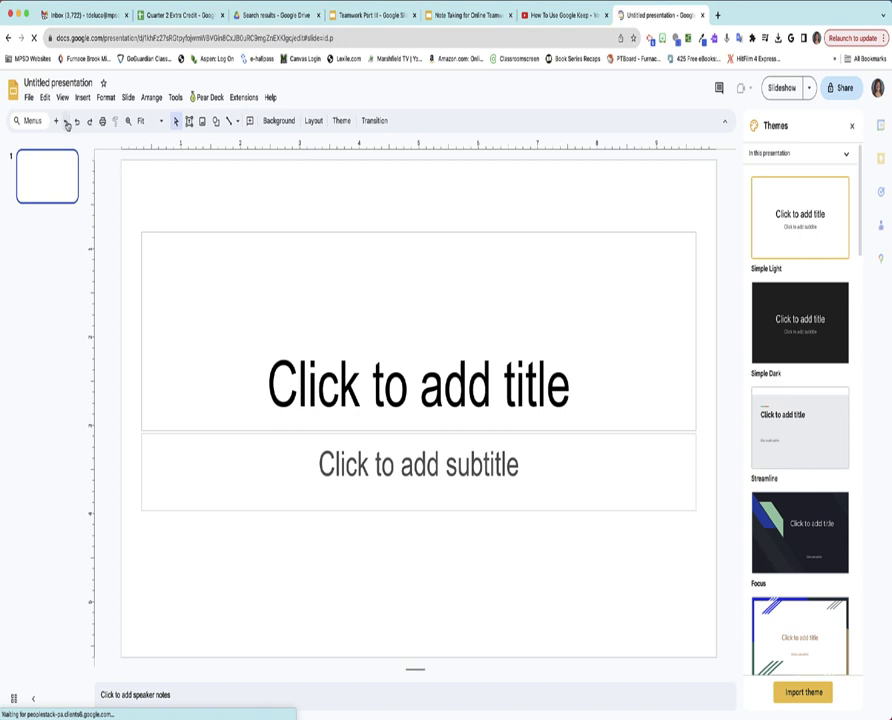
drag(198, 218, 346, 545)
key(Delete)
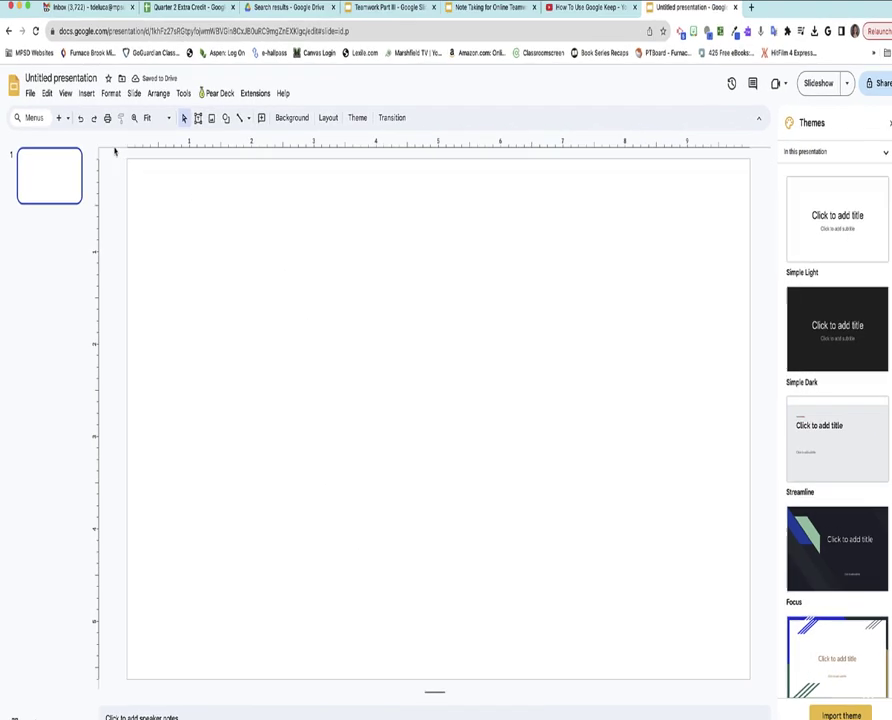
Add a Blank layout second slide, then bring up Background settings for slide 1.
click(67, 118)
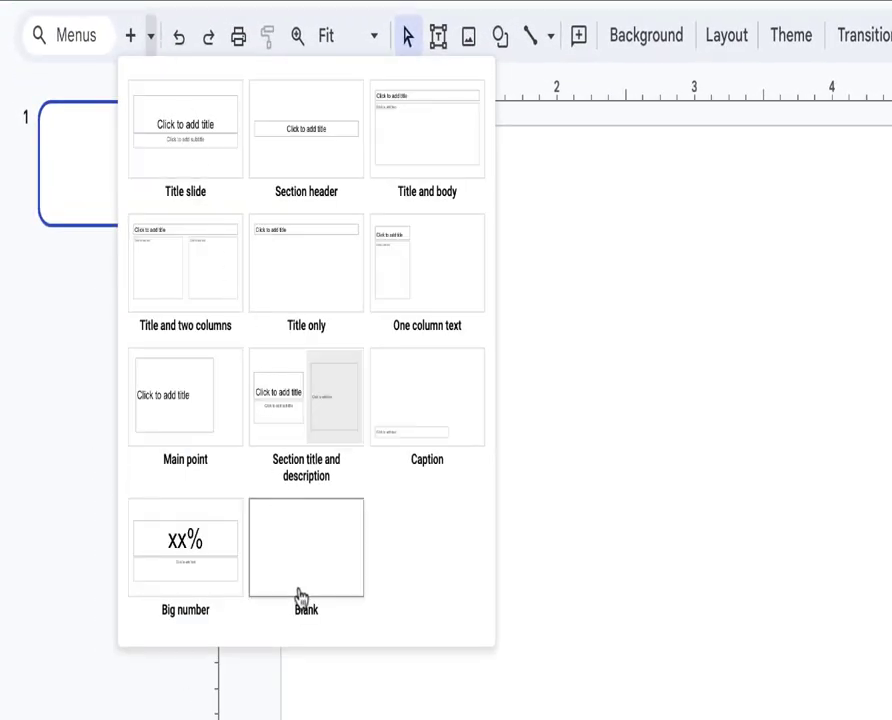
click(305, 569)
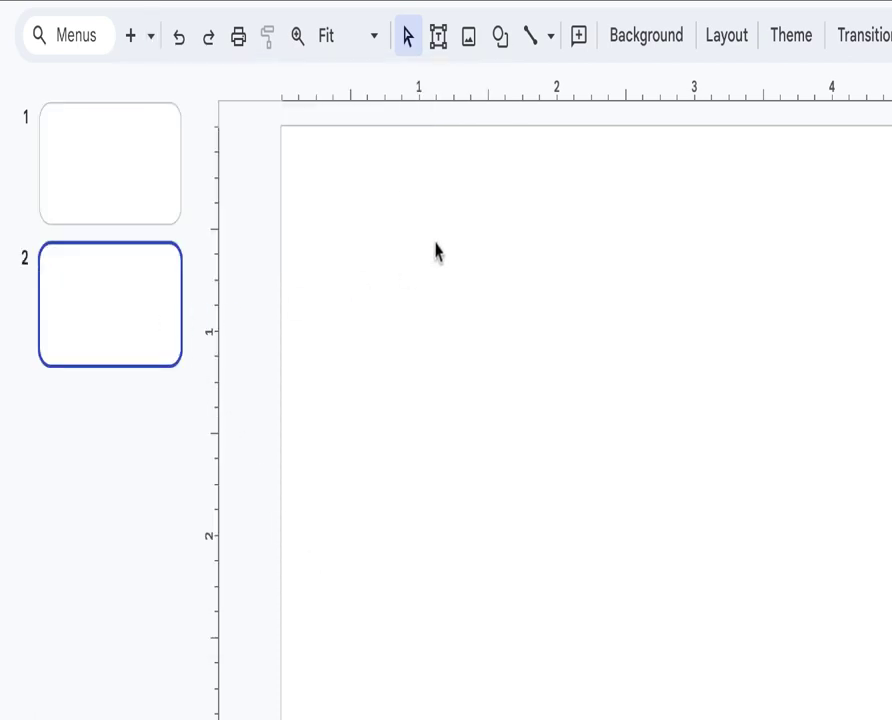
click(137, 209)
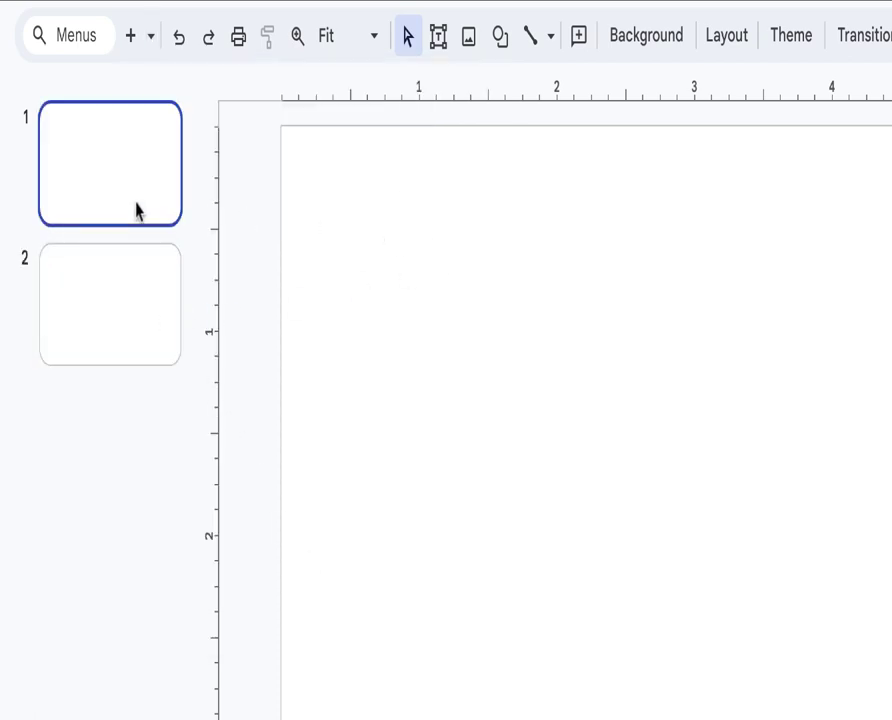
click(668, 35)
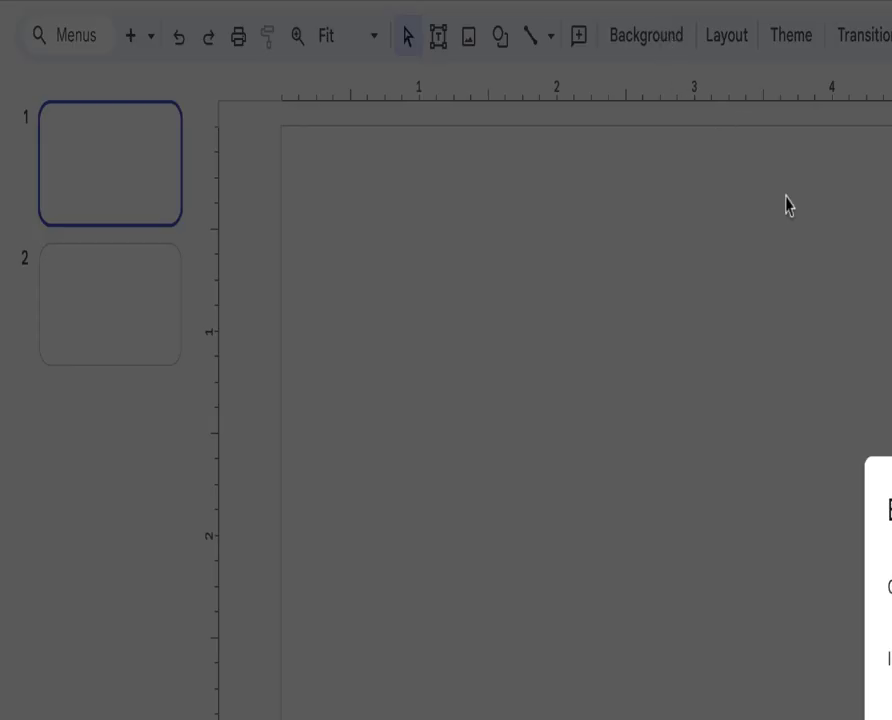
Pick a blue background colour for slide 1, then reselect slide 1 in the filmstrip.
click(586, 402)
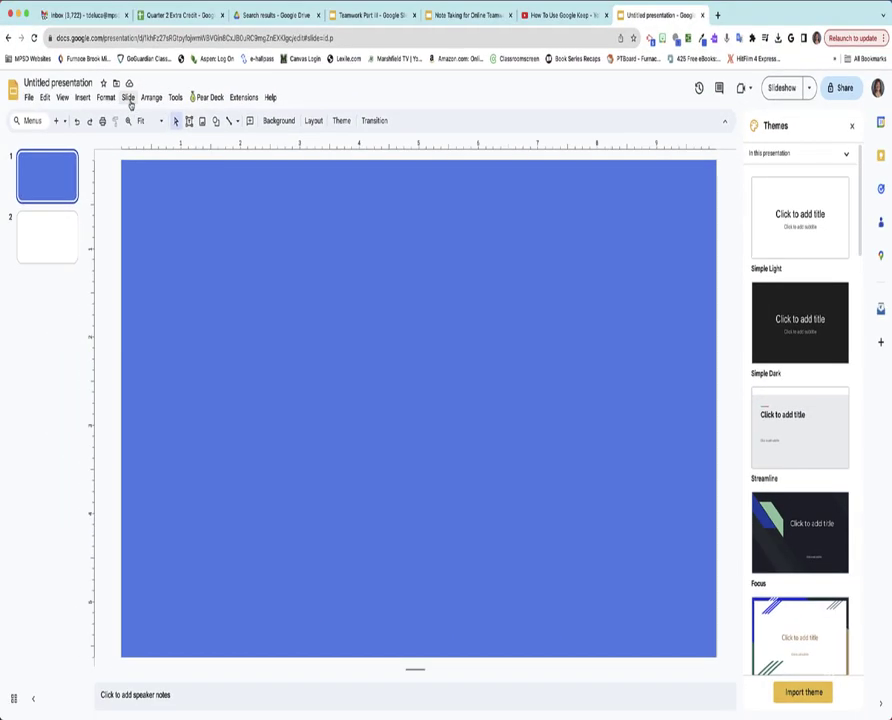
click(128, 98)
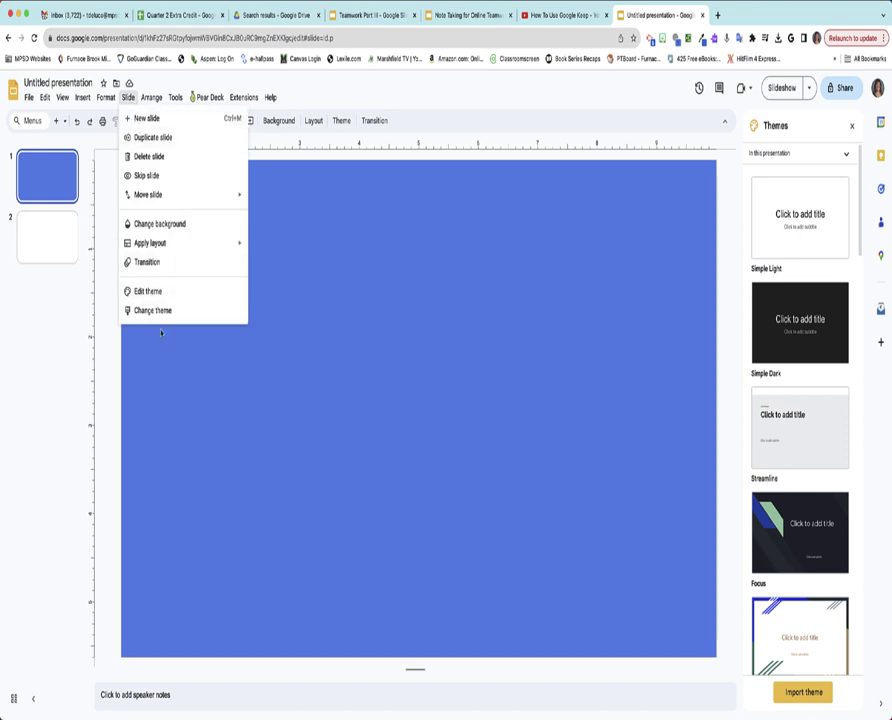
click(77, 280)
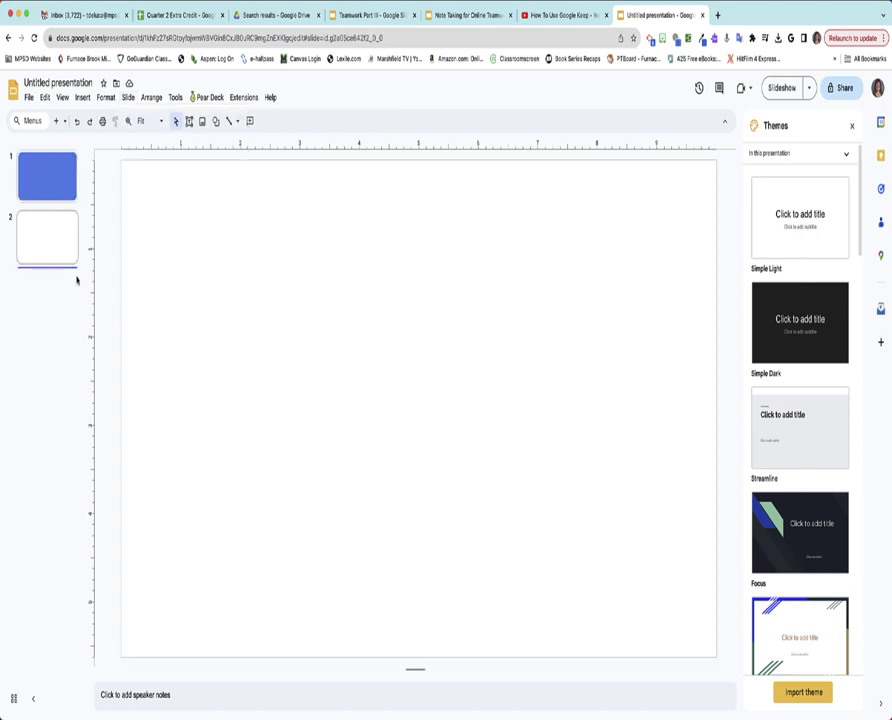
click(58, 192)
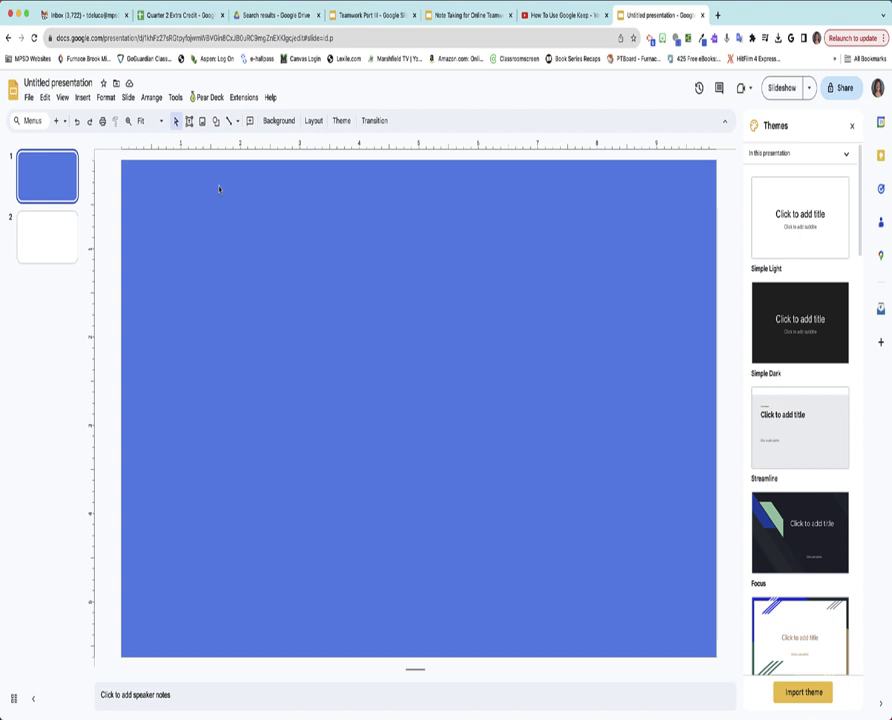
click(82, 97)
mouse_move(90, 122)
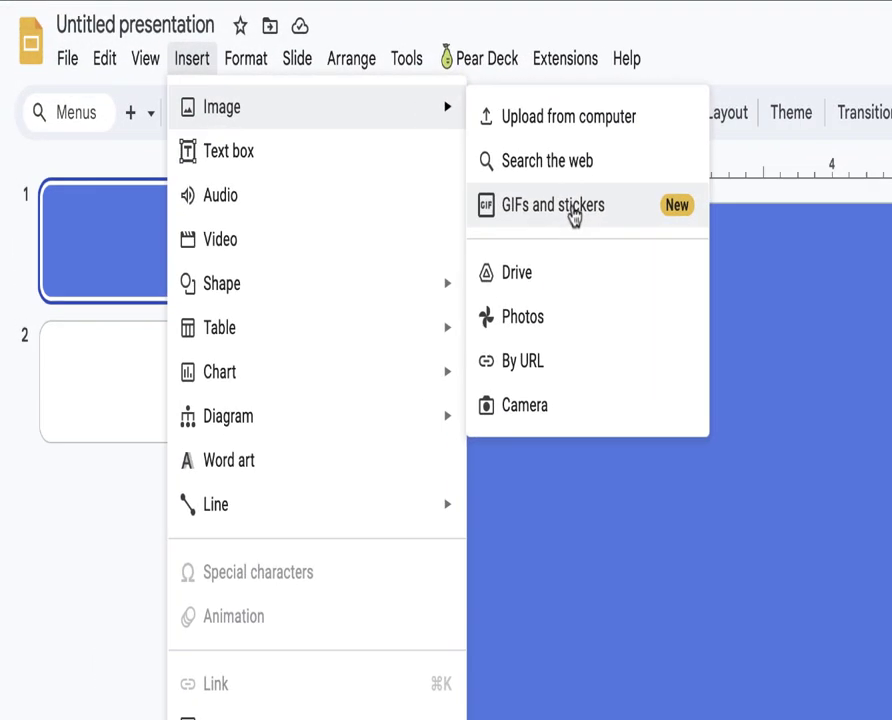
click(795, 440)
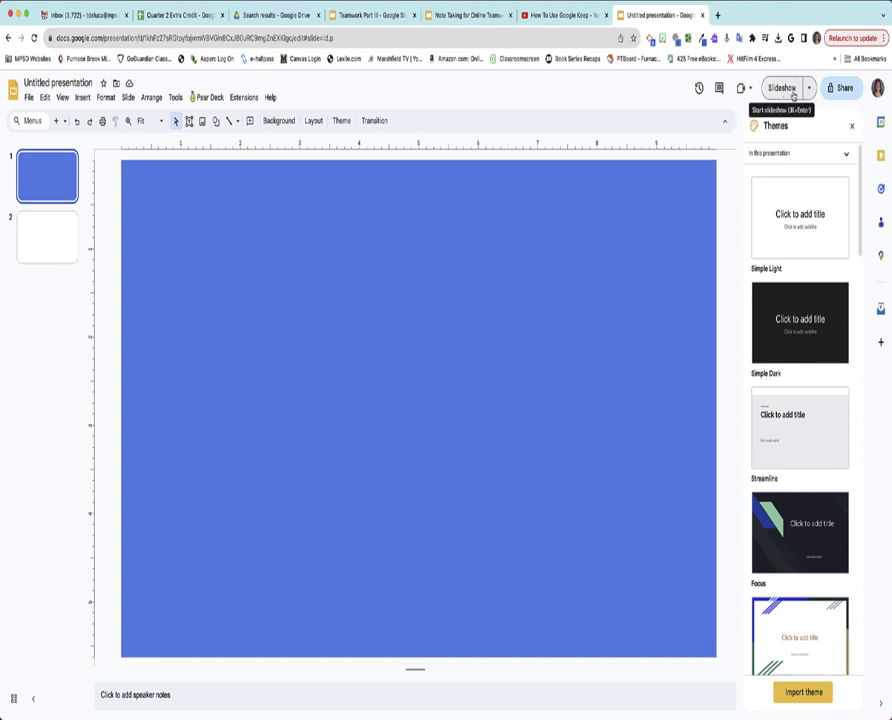
Name the presentation 'Practice' and continue into the Share dialog.
click(834, 88)
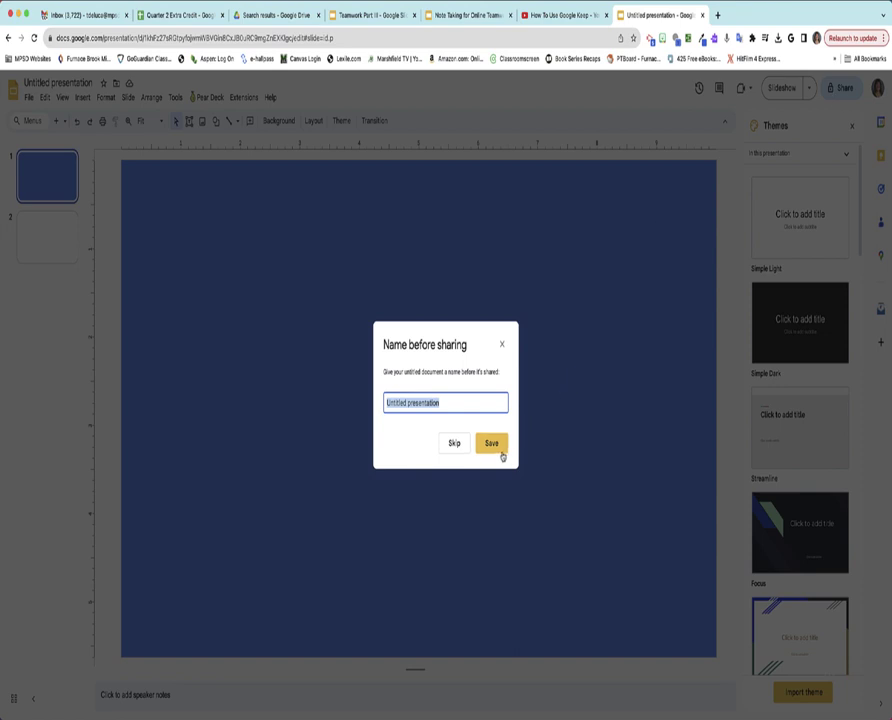
text(P)
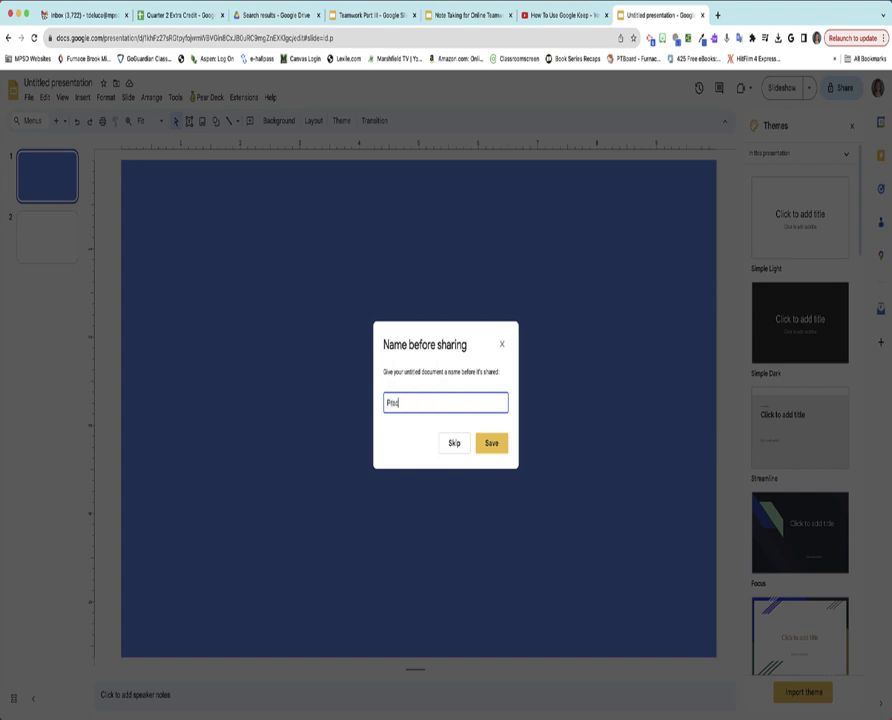
text(ractice)
key(Return)
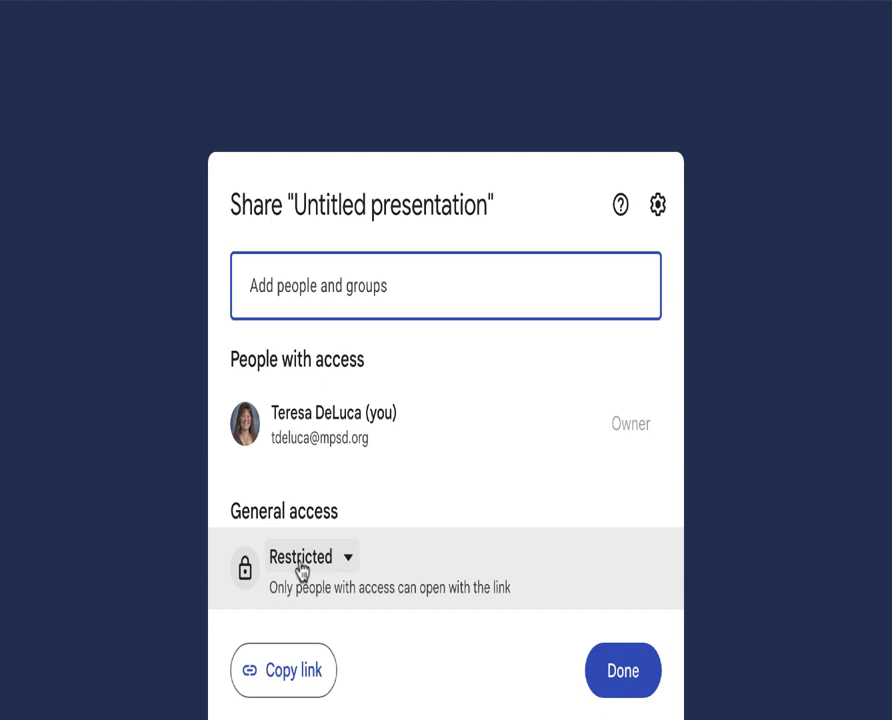
Let Marshfield Public Schools view the deck and add two suggested colleagues as editors.
click(301, 571)
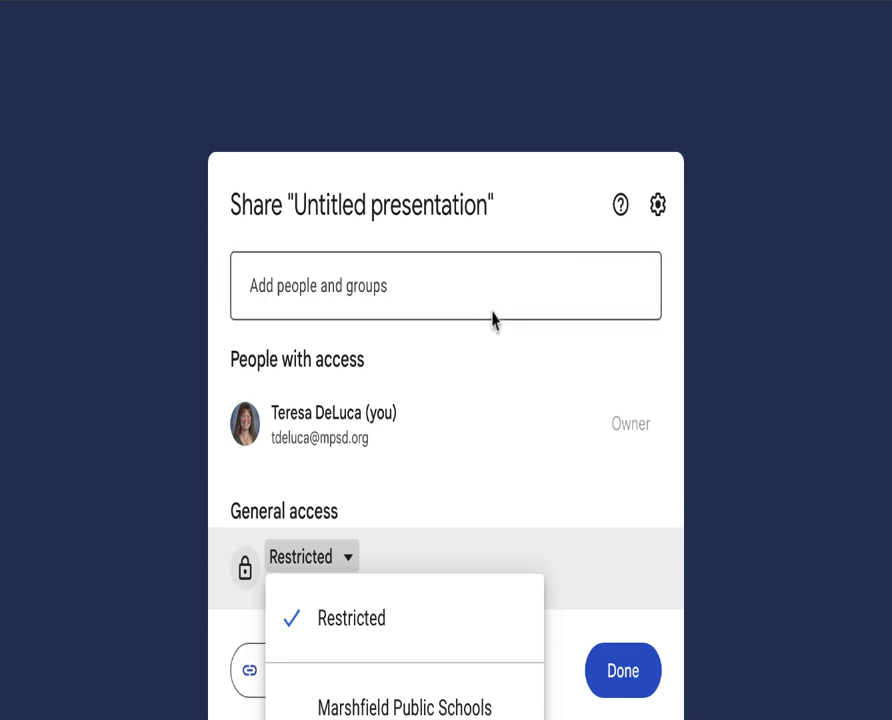
click(424, 709)
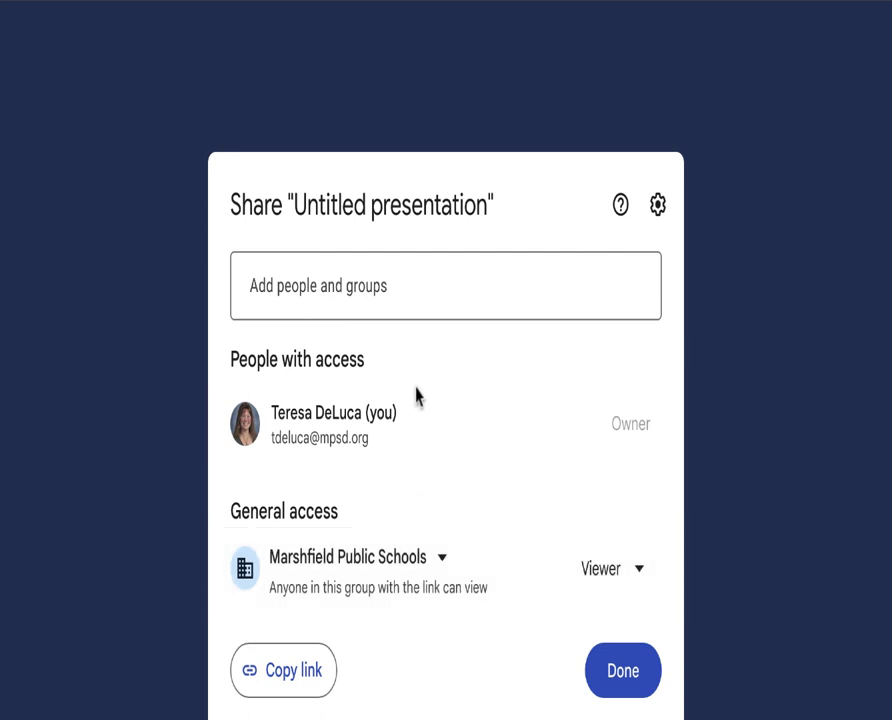
click(304, 293)
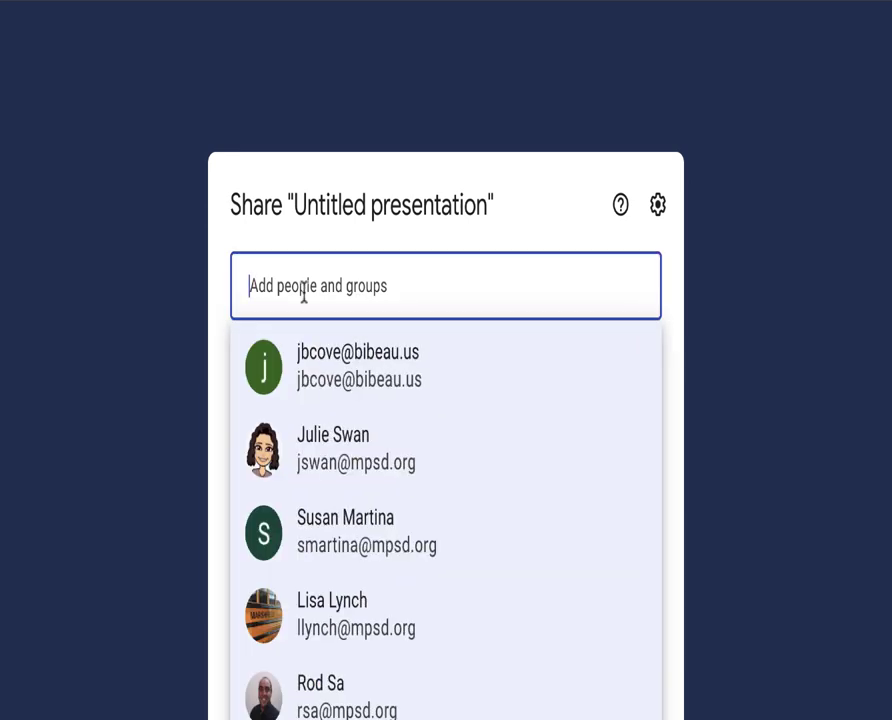
click(350, 617)
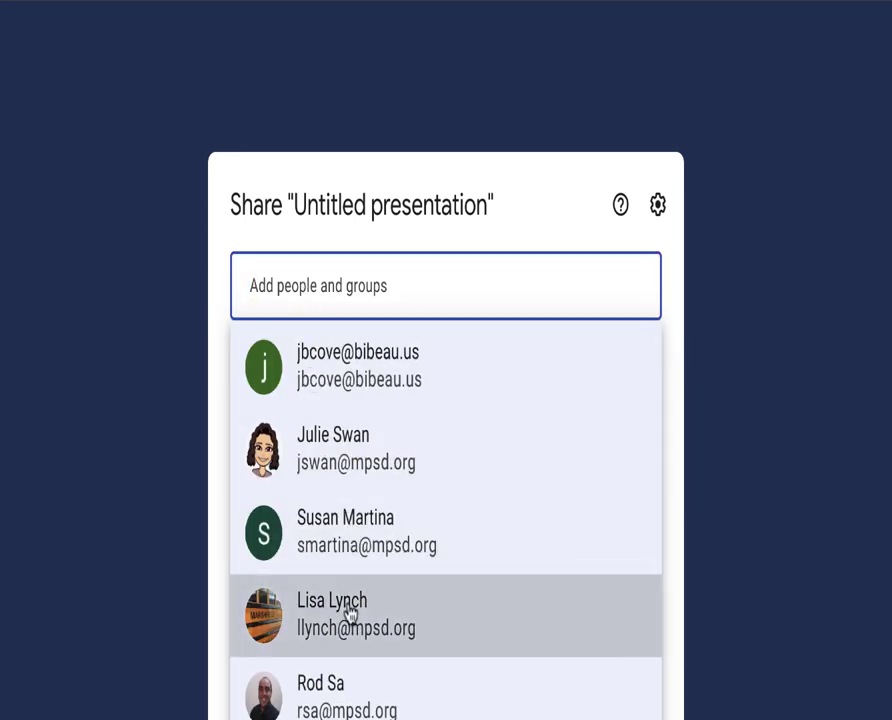
click(408, 293)
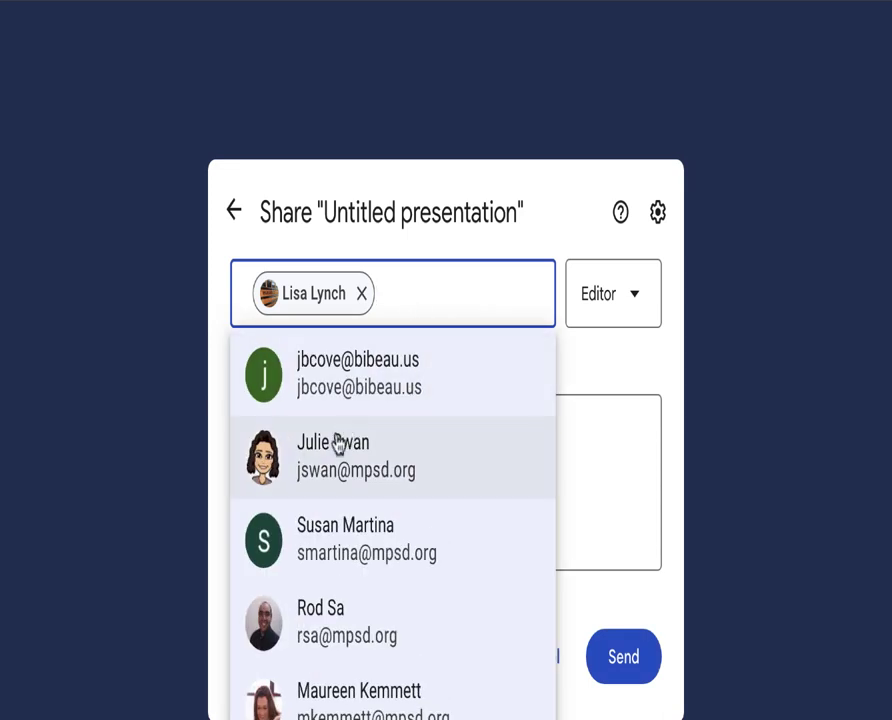
click(338, 444)
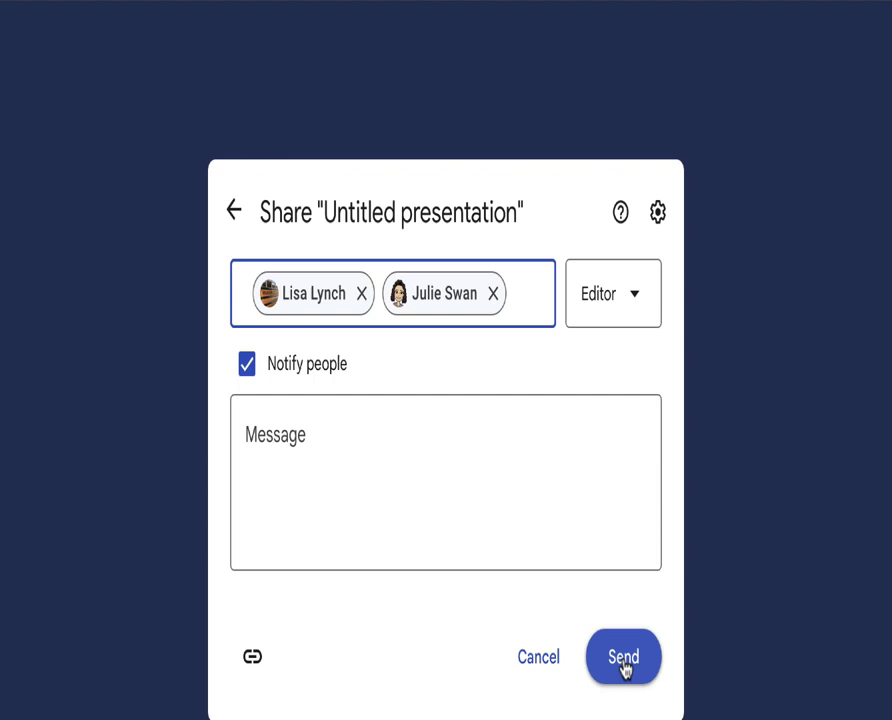
Cancel the share invitations and view the deck's version history.
click(540, 660)
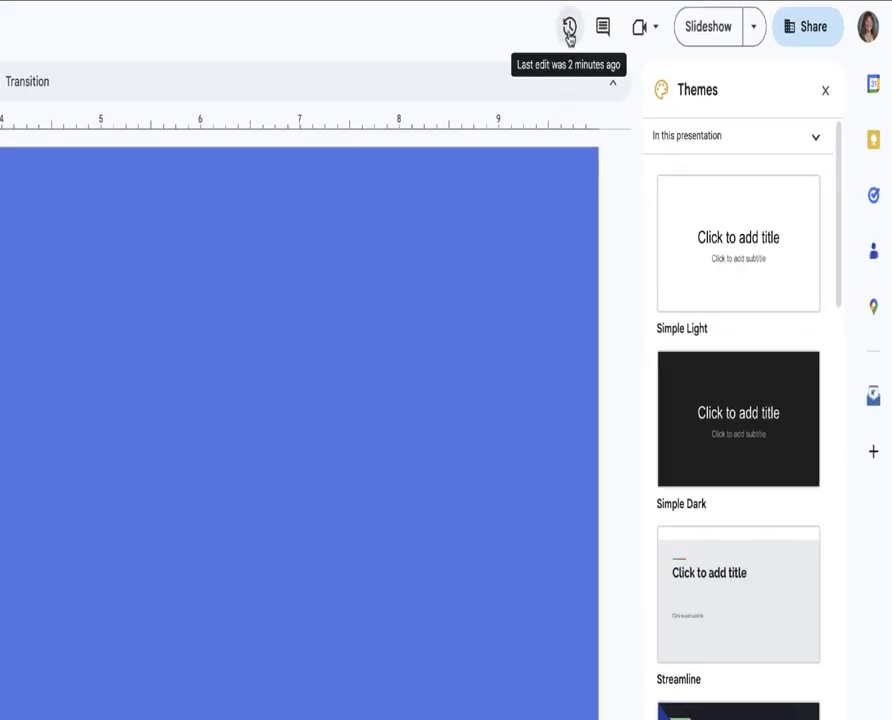
click(569, 30)
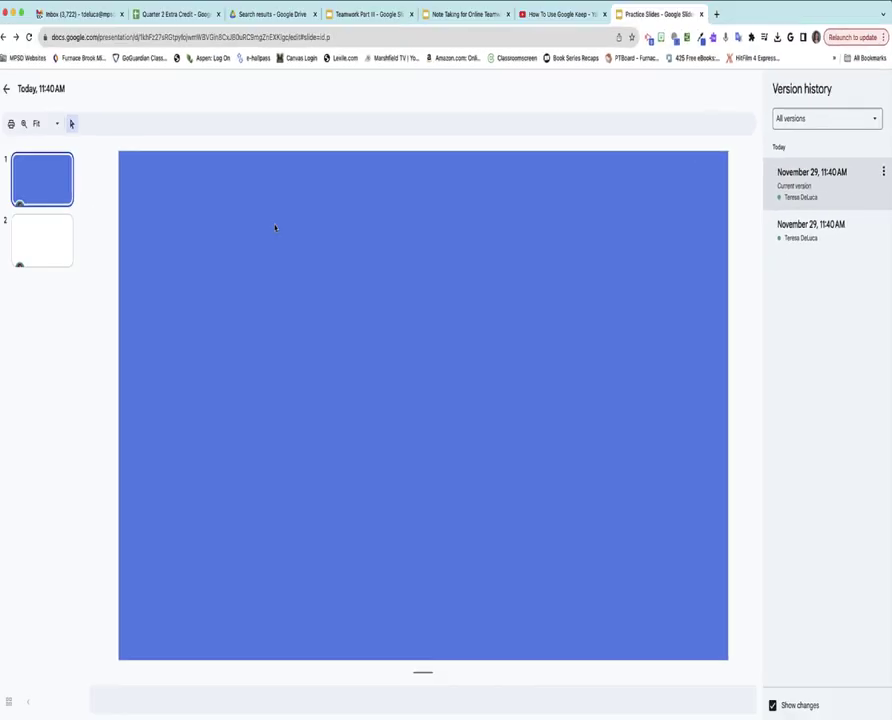
Return to editing and insert a stacked-books image from a web search for 'book'.
click(11, 89)
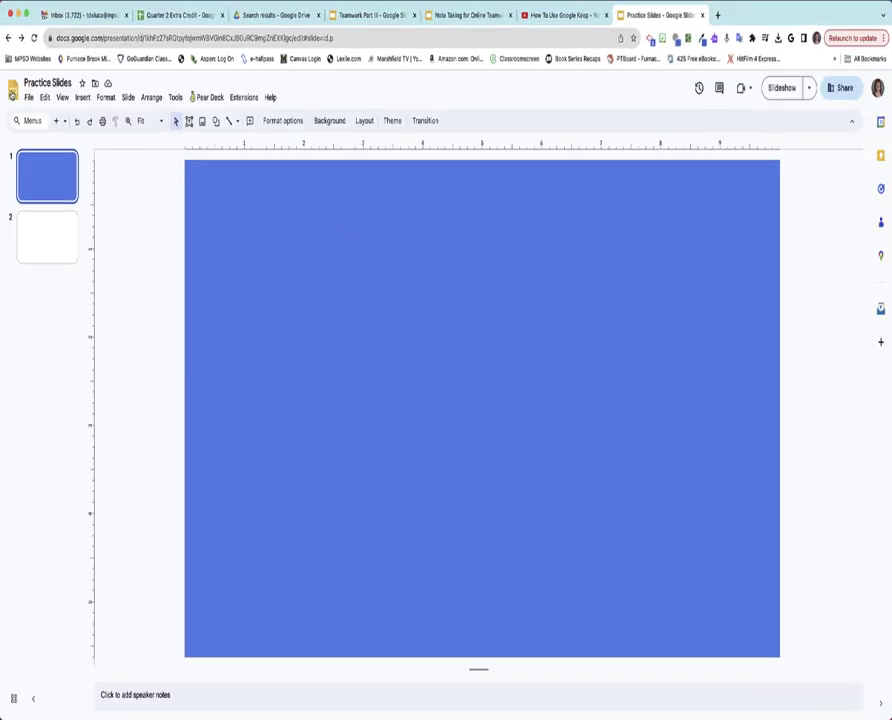
click(82, 97)
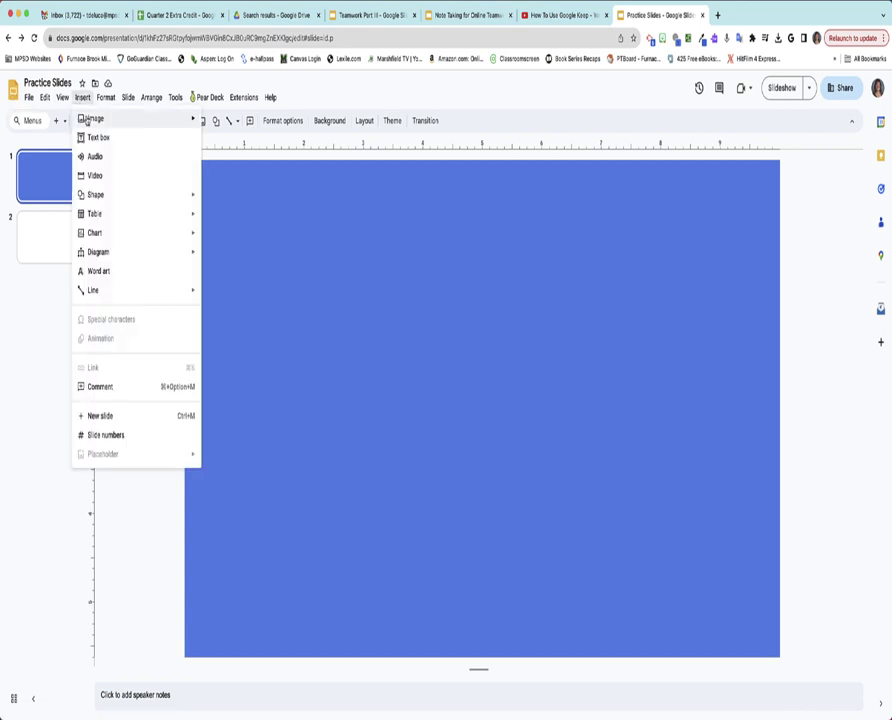
mouse_move(86, 120)
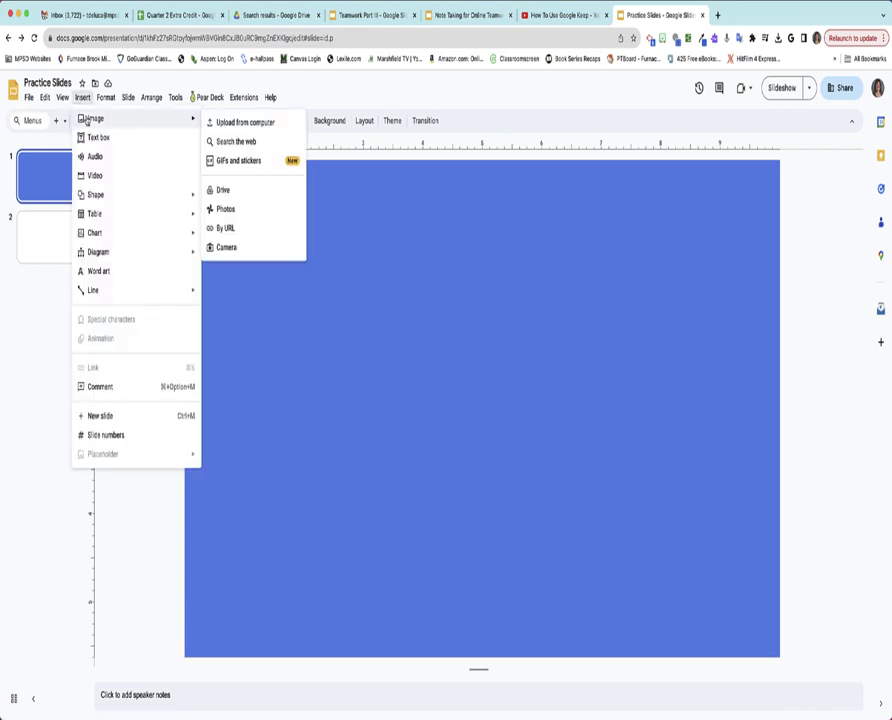
click(239, 142)
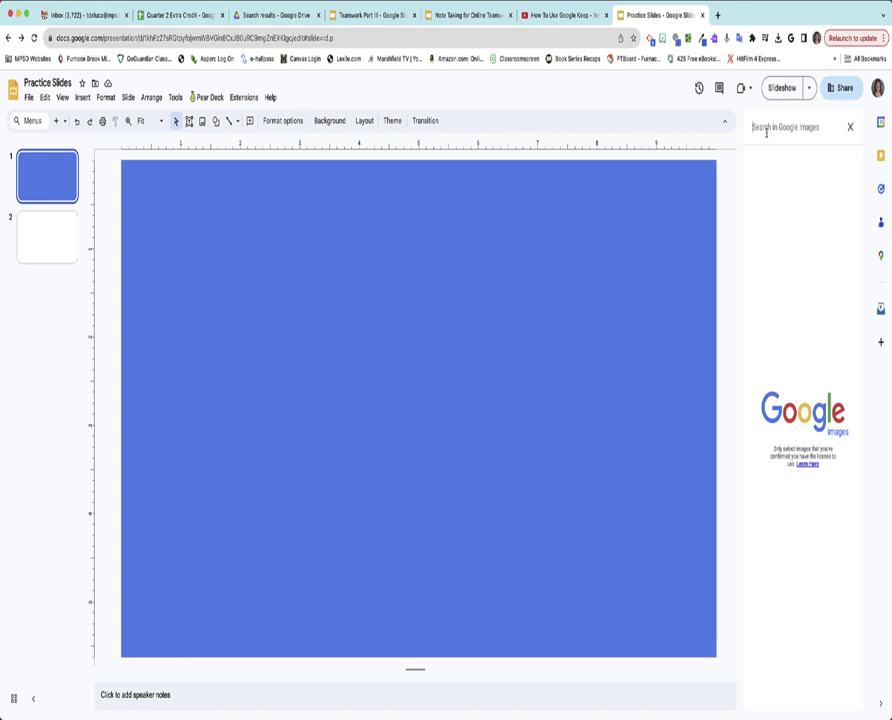
text(book)
key(Return)
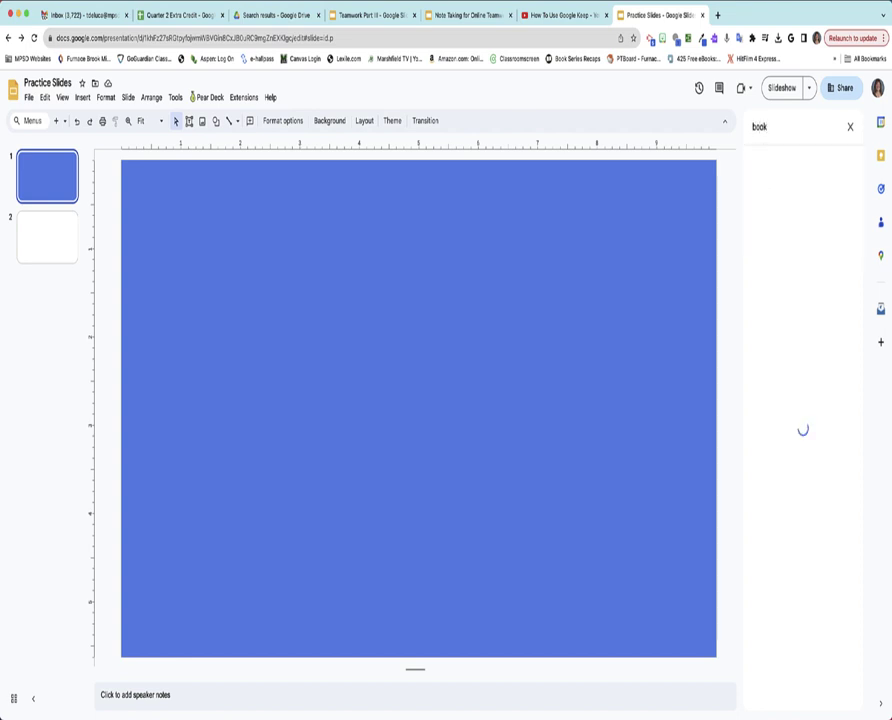
click(830, 258)
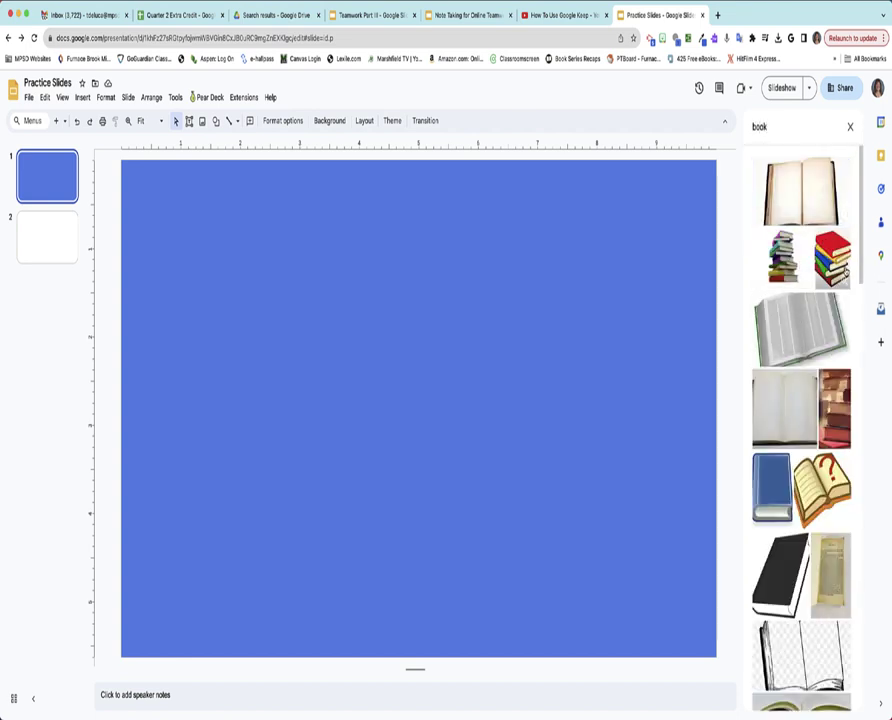
click(845, 697)
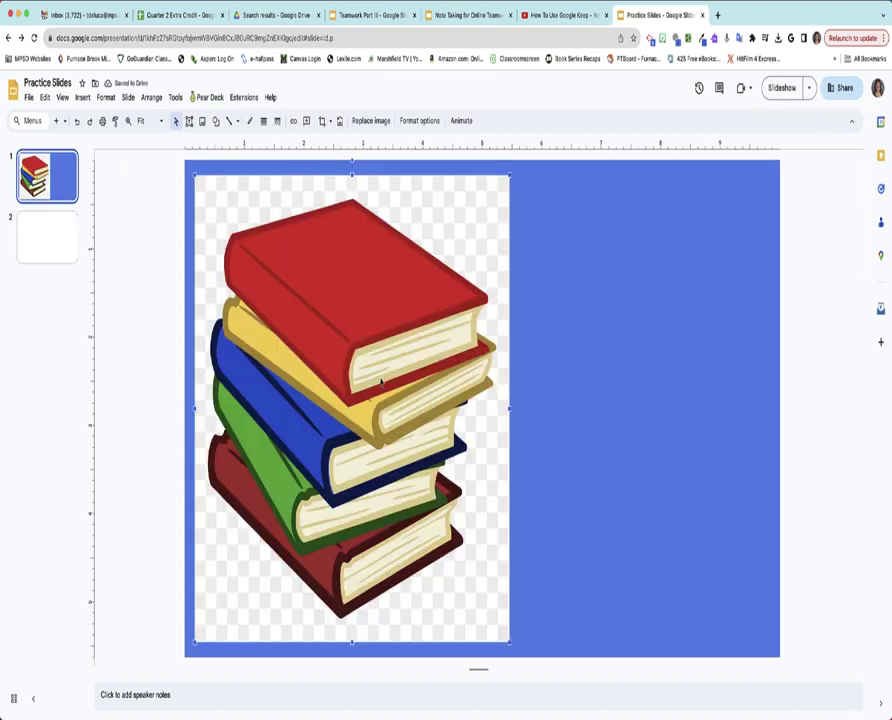
right_click(381, 382)
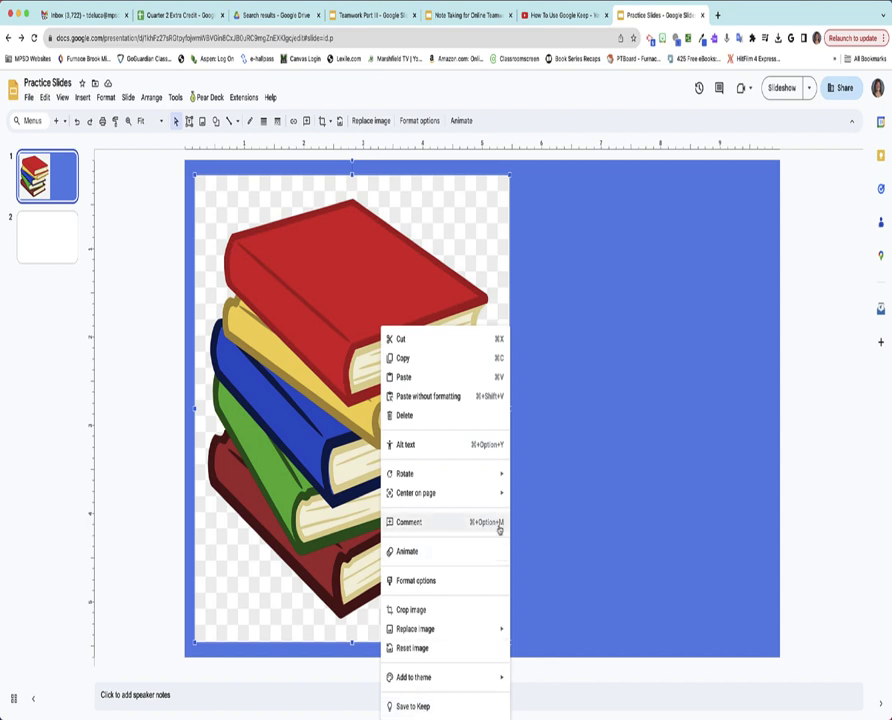
click(549, 416)
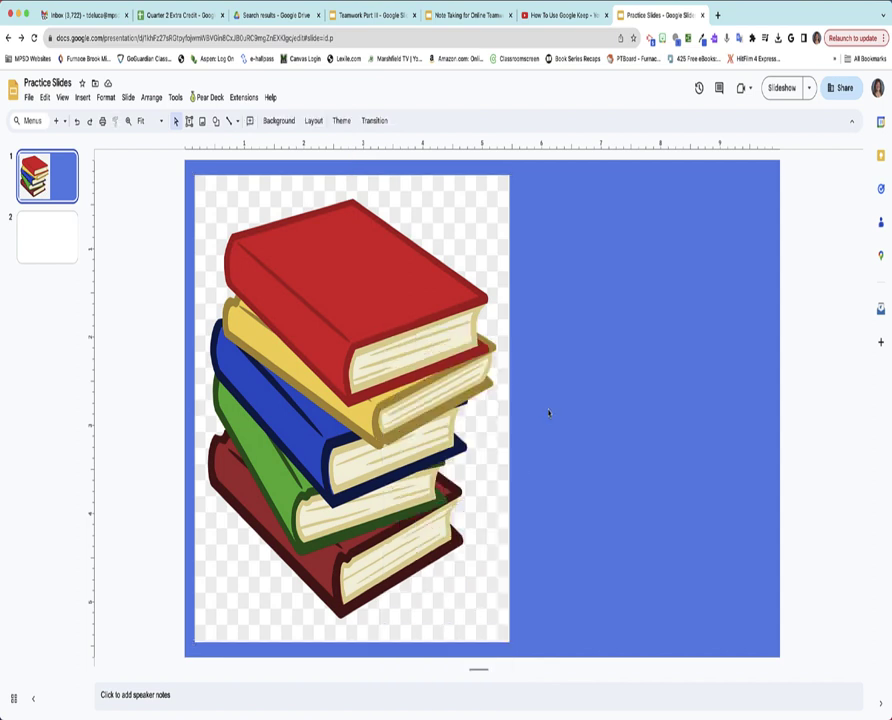
click(391, 357)
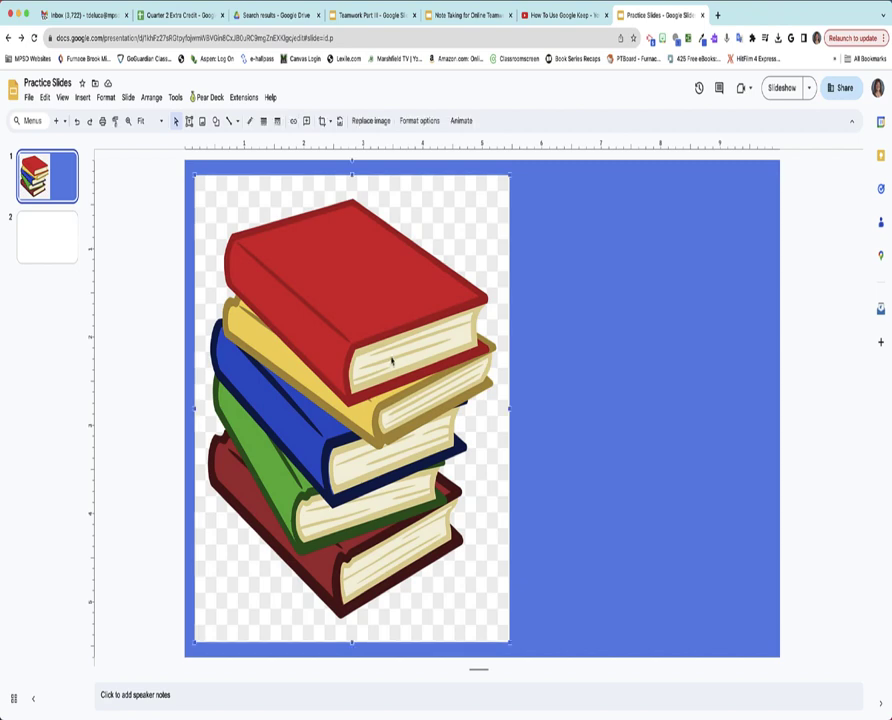
Post the comment 'Please replace with a different image' on the stacked-books picture.
right_click(391, 360)
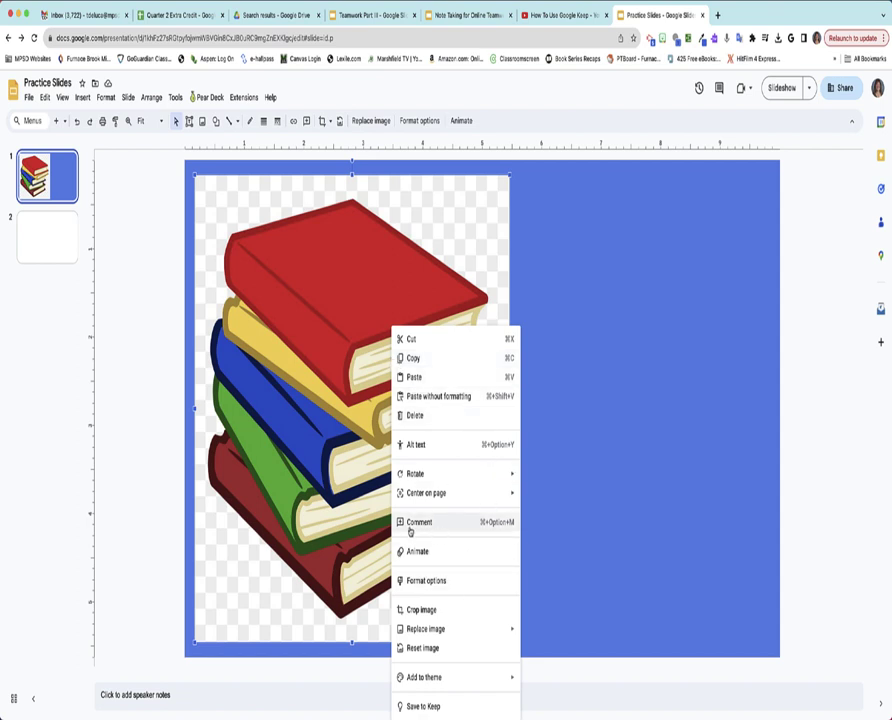
click(410, 532)
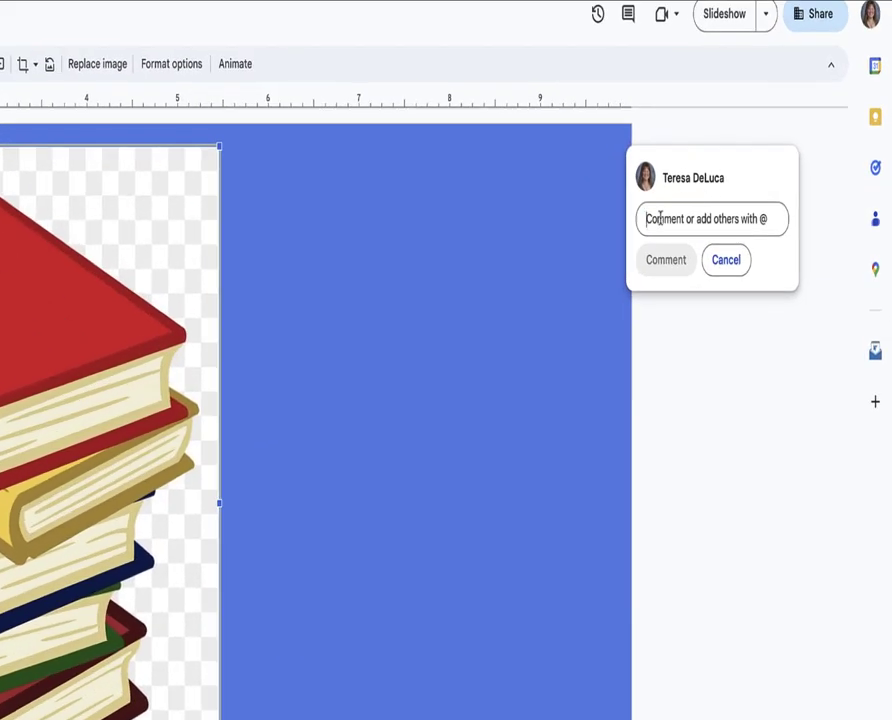
text(Please rep)
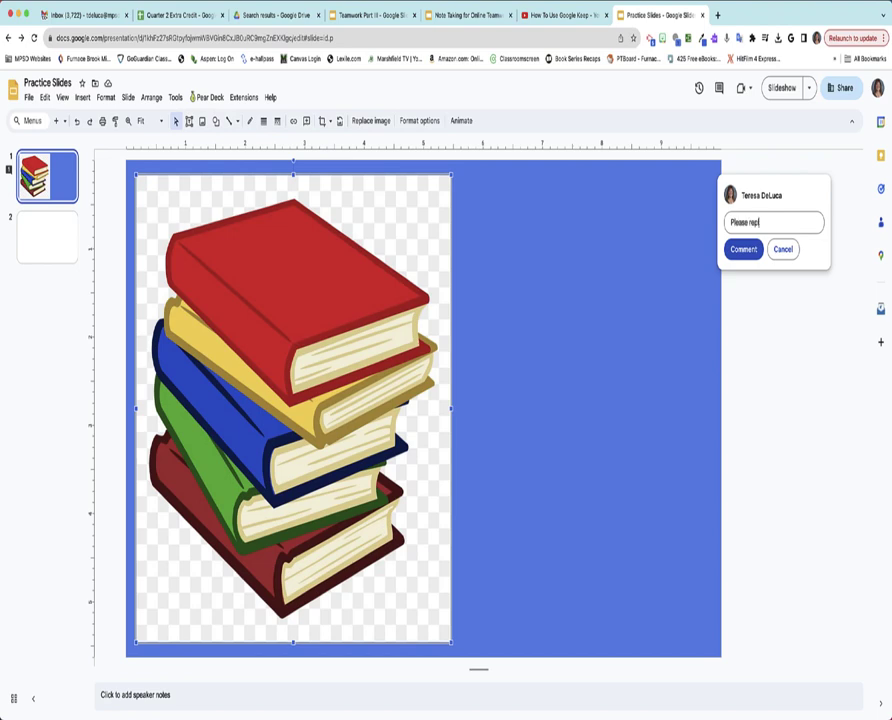
text(lace with a diff)
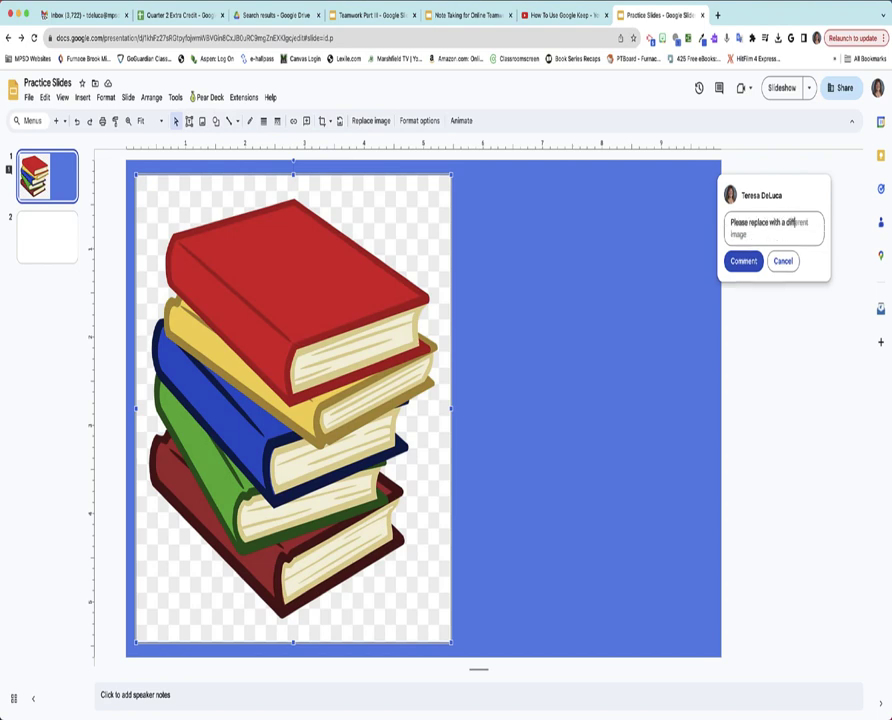
text(erent)
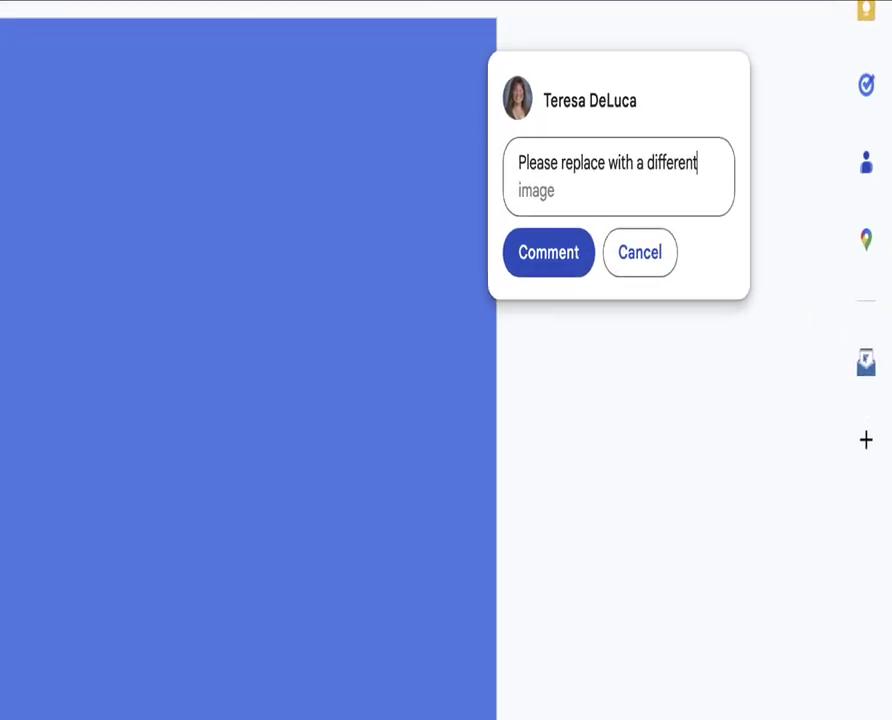
text( image)
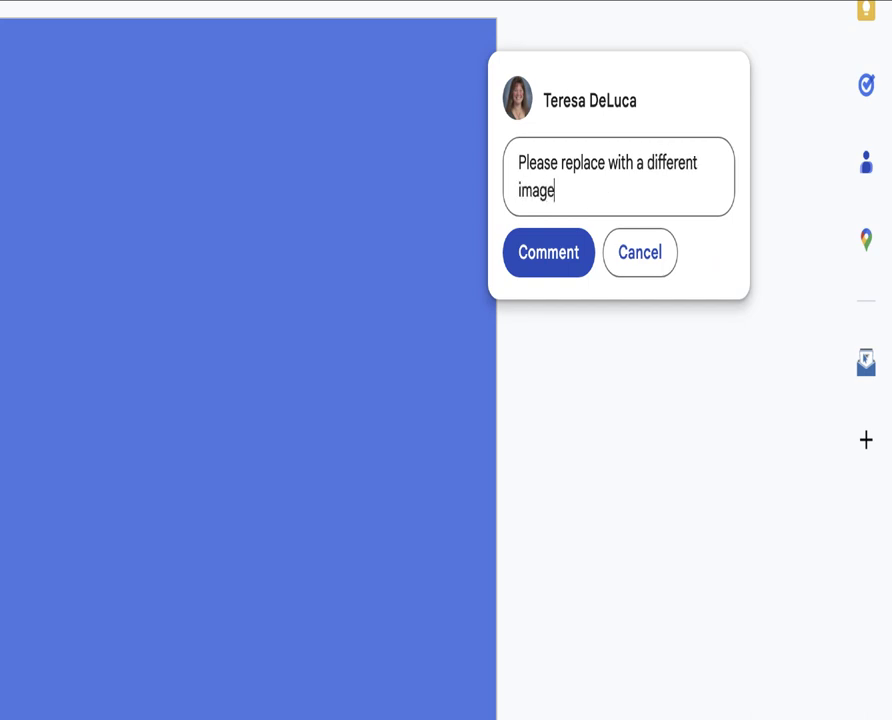
click(543, 256)
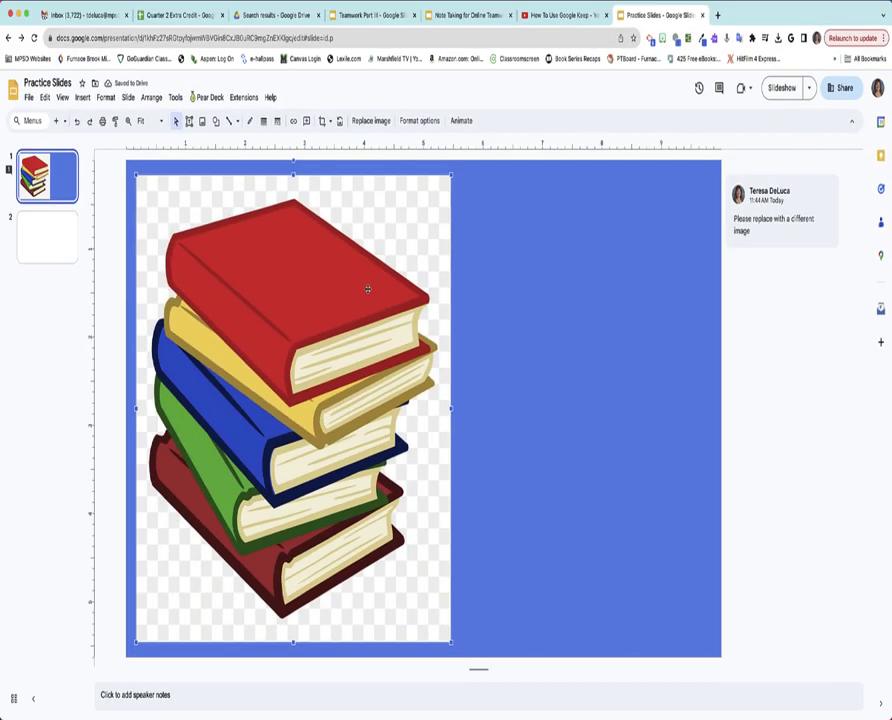
mouse_move(752, 213)
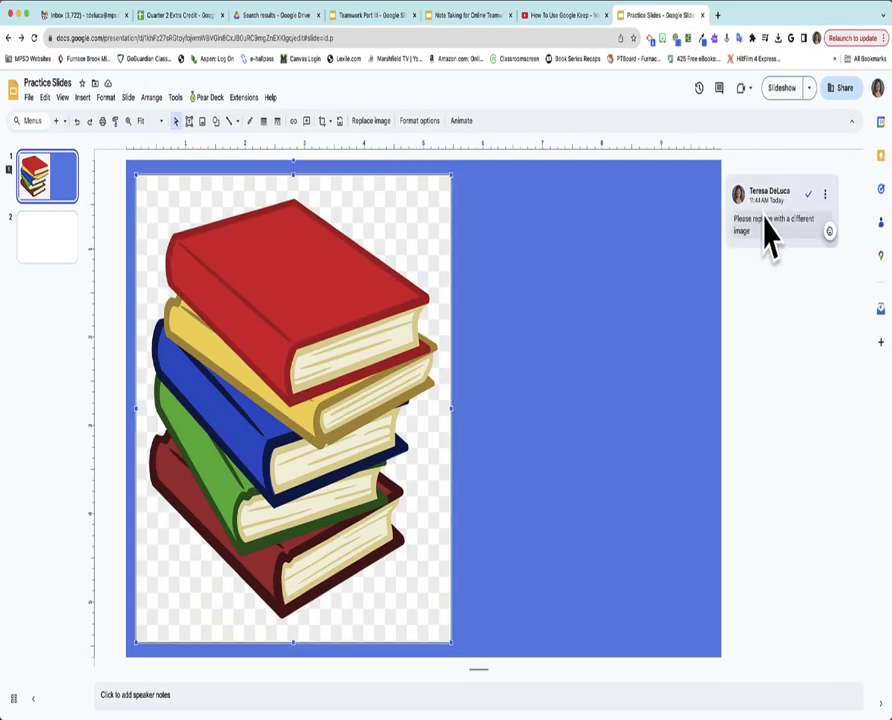